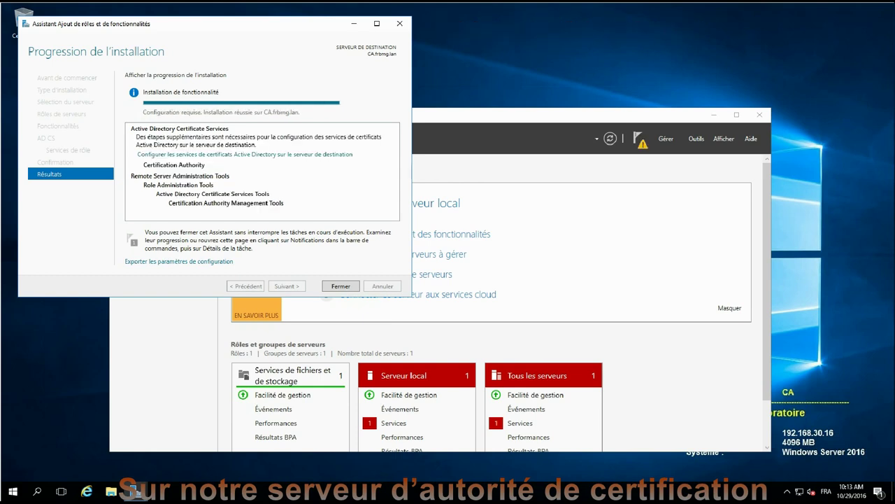
Close the role installation wizard and start the AD CS configuration with the Autorité de certification role service selected
click(340, 286)
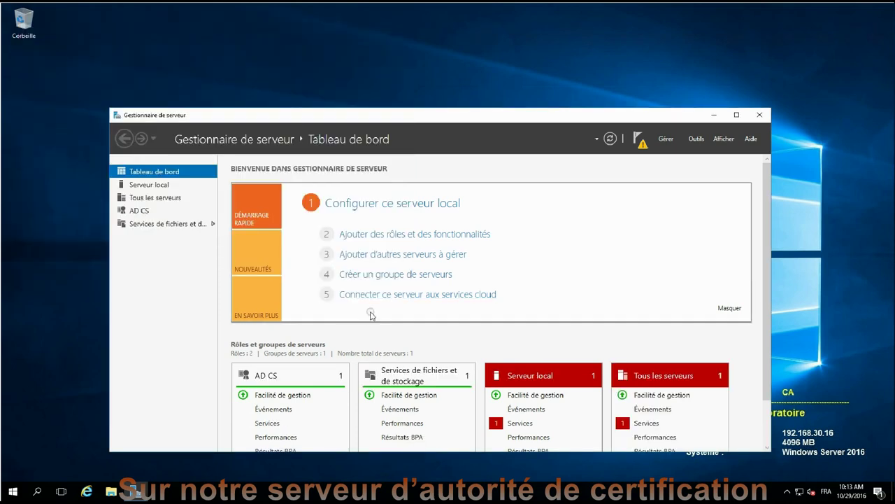
click(638, 140)
click(532, 203)
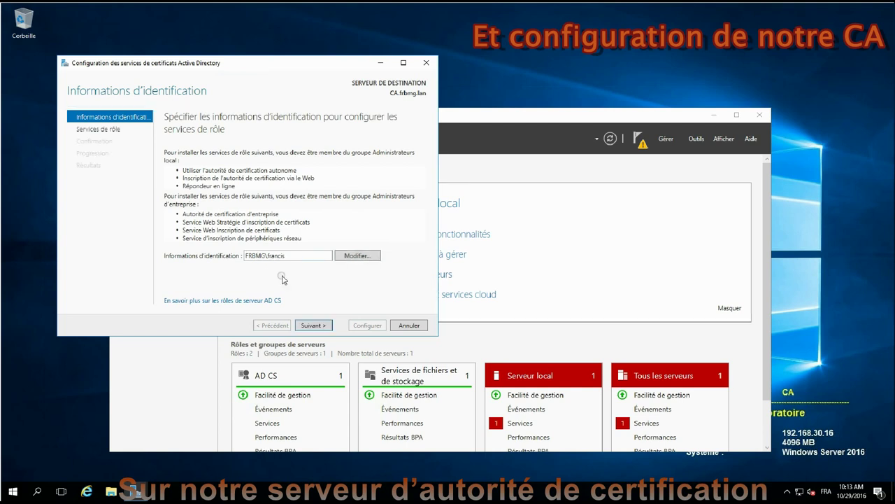
click(316, 325)
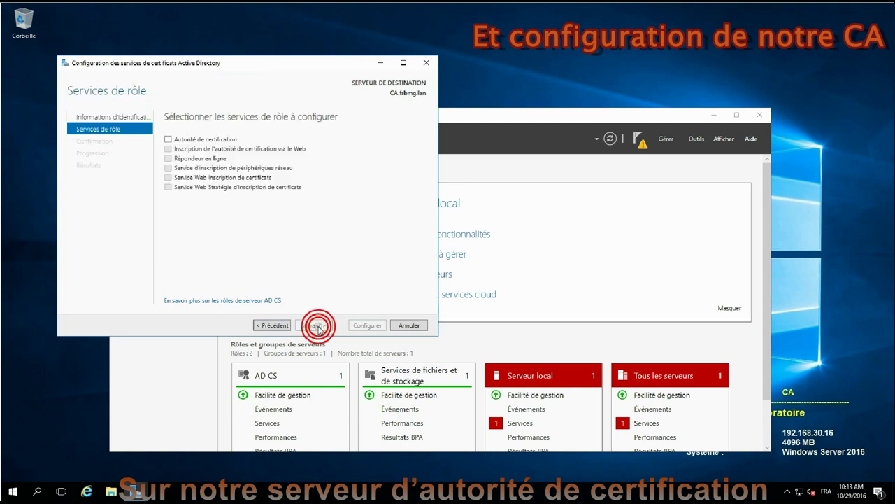
click(168, 139)
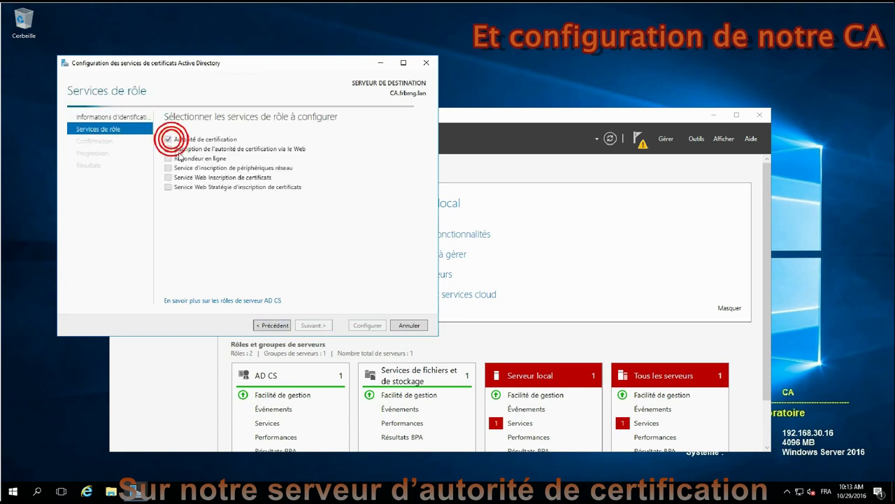
click(326, 327)
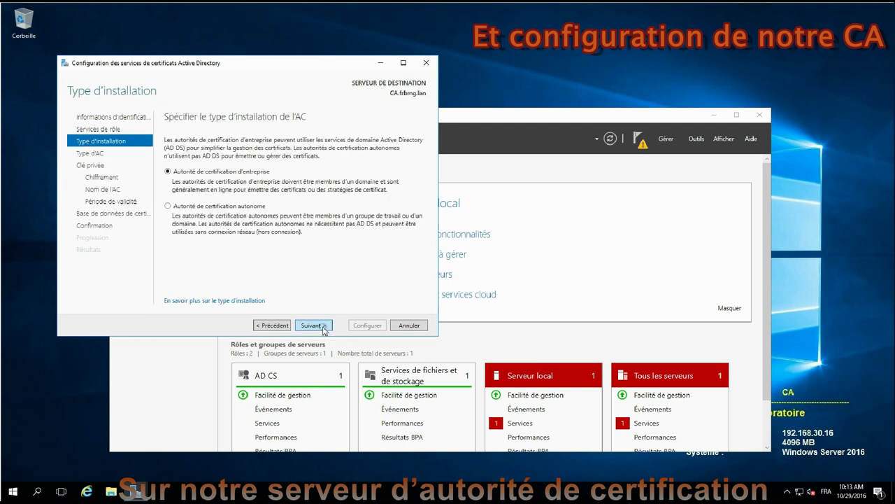
Accept the enterprise certification authority type, the default CA type and the creation of a new private key
click(312, 326)
click(312, 325)
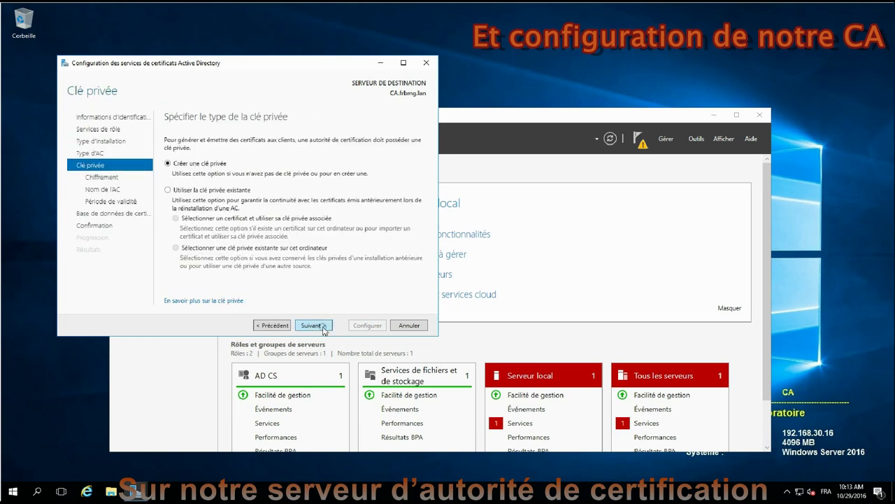
click(312, 325)
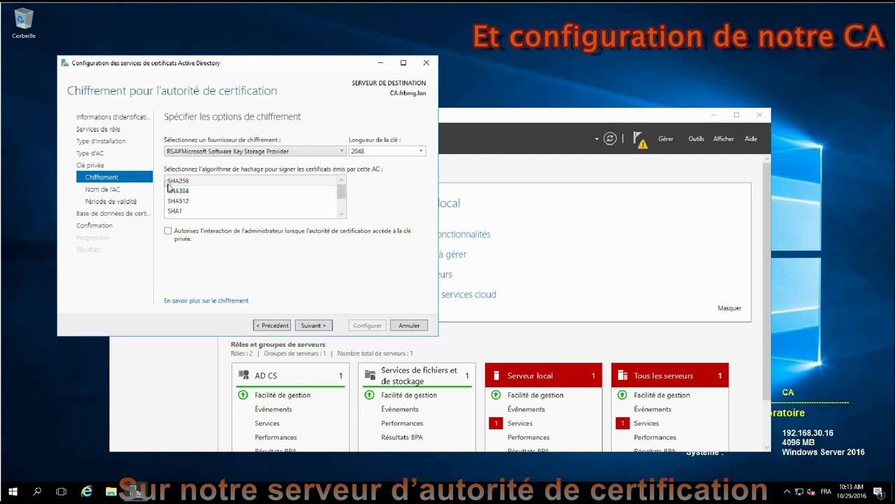
Accept the default encryption, CA name, validity period and database locations, and run the certification authority configuration
click(324, 327)
click(322, 327)
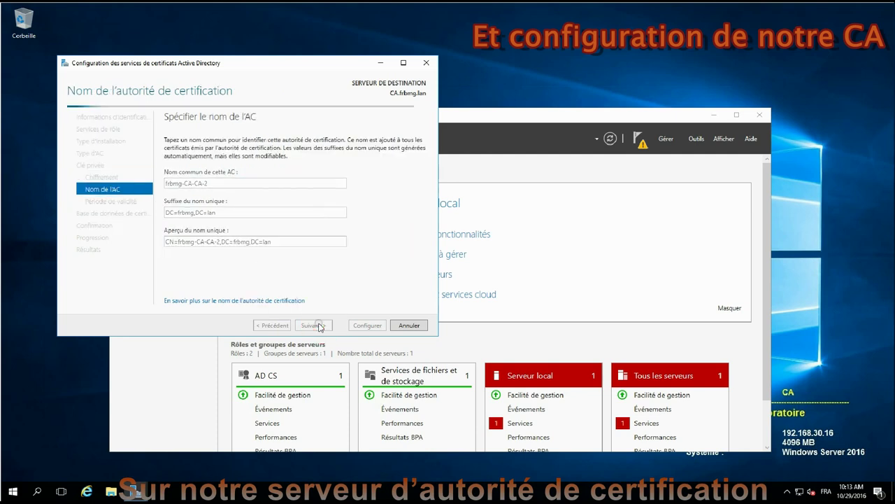
click(319, 326)
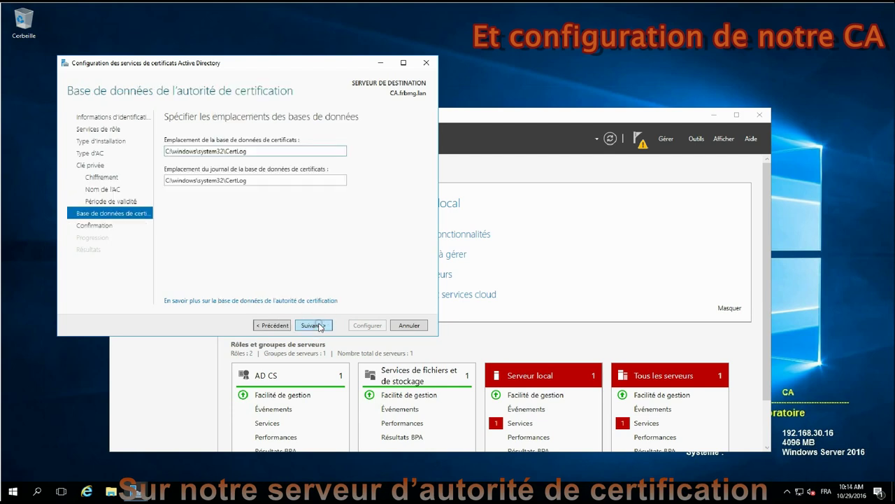
click(320, 326)
click(368, 325)
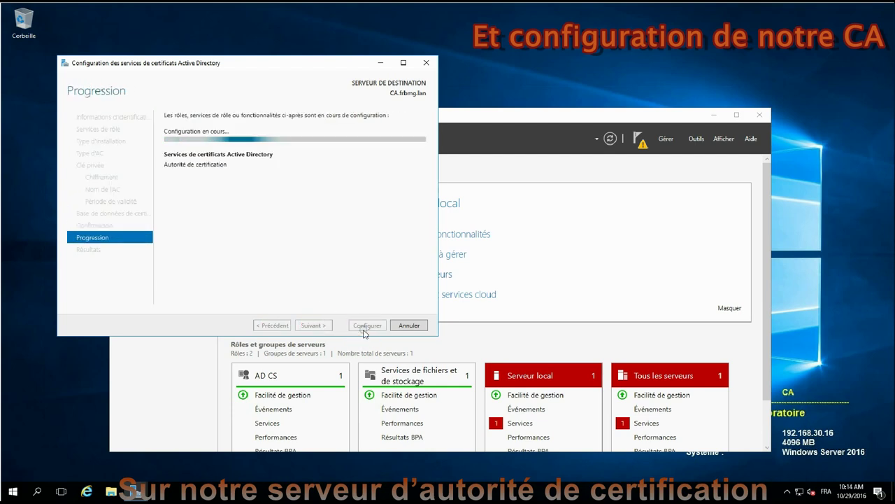
click(365, 326)
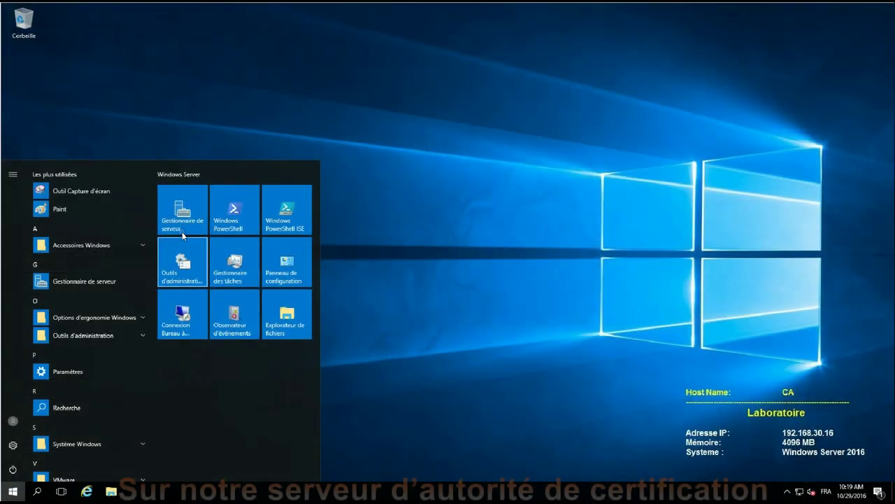
Open the Autorité de certification console from Server Manager and close Server Manager
click(185, 220)
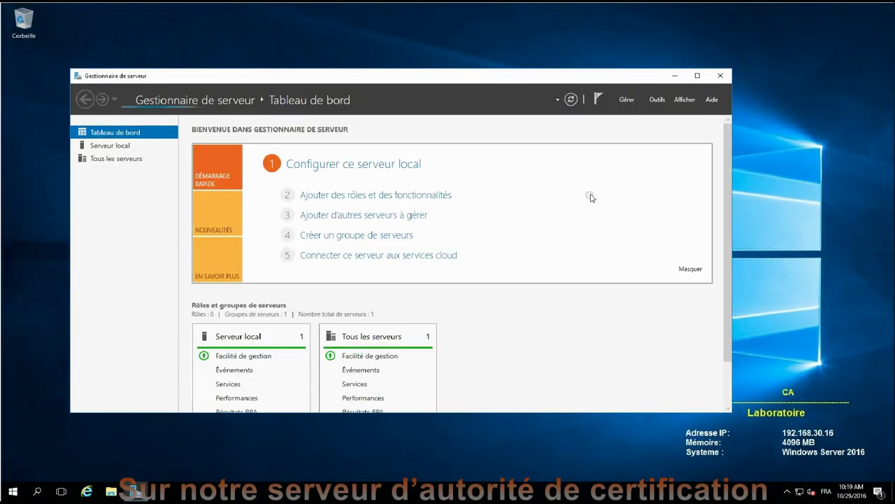
click(658, 100)
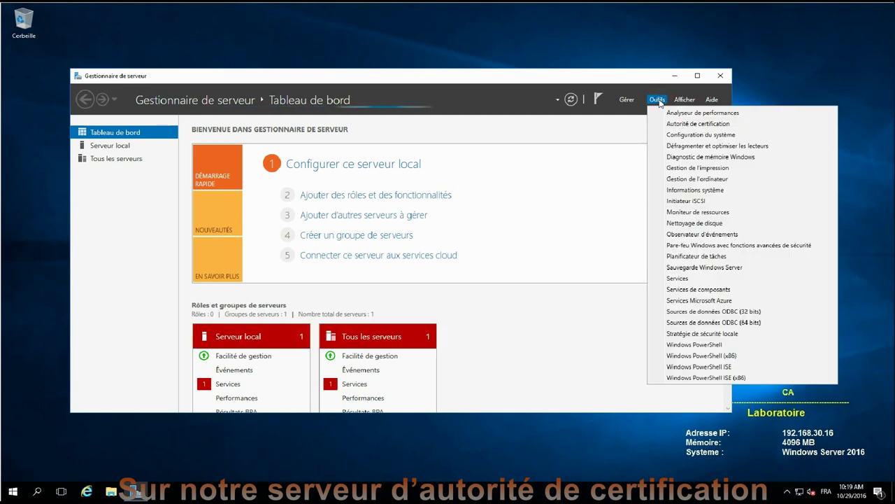
click(686, 124)
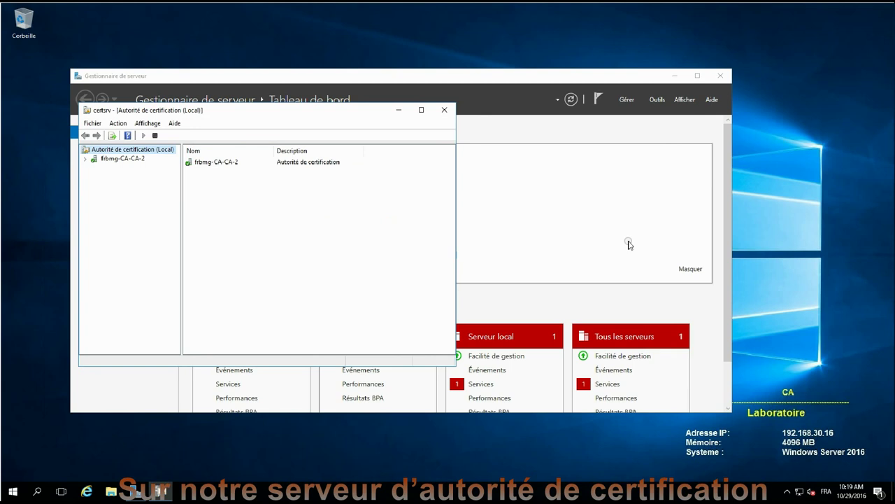
click(720, 76)
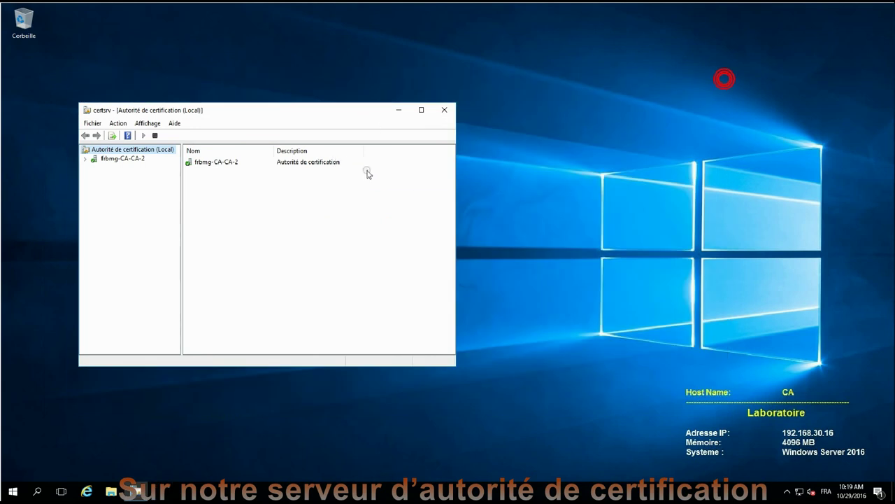
Expand the frbmg-CA-CA-2 authority and open the management console for its certificate templates
double_click(118, 159)
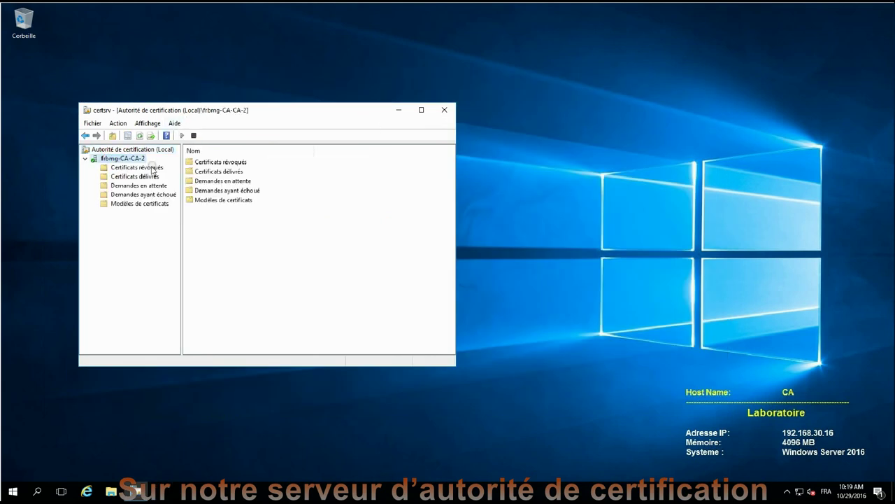
click(119, 203)
right_click(120, 203)
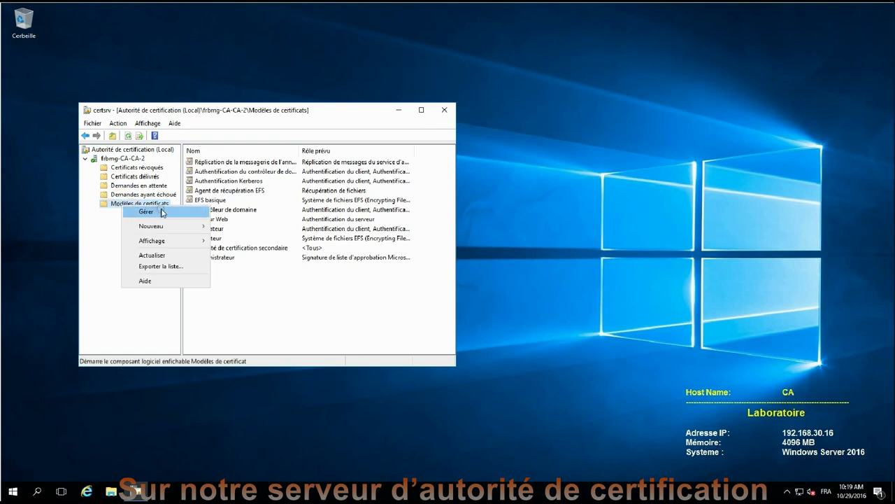
mouse_move(184, 226)
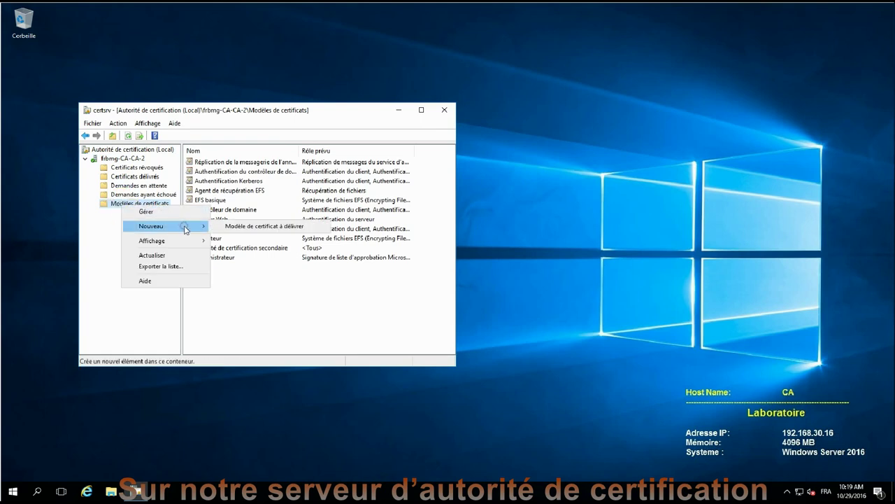
click(264, 227)
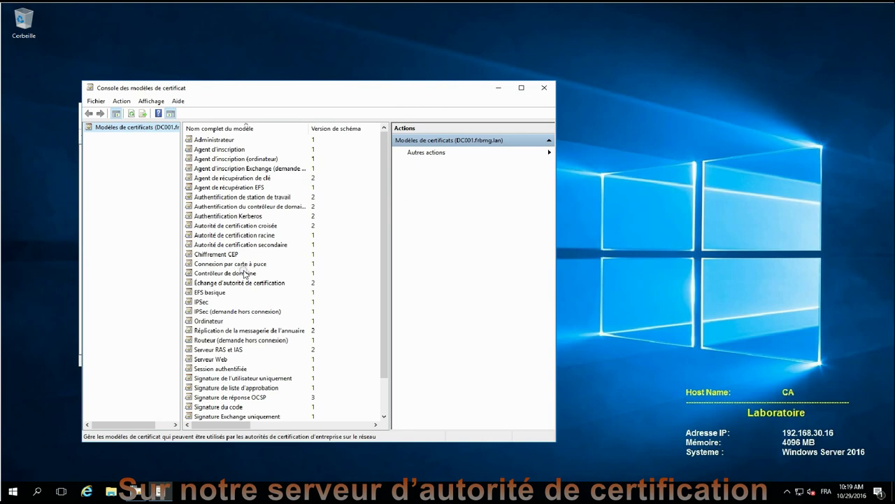
Duplicate the Ordinateur certificate template
drag(306, 57, 340, 62)
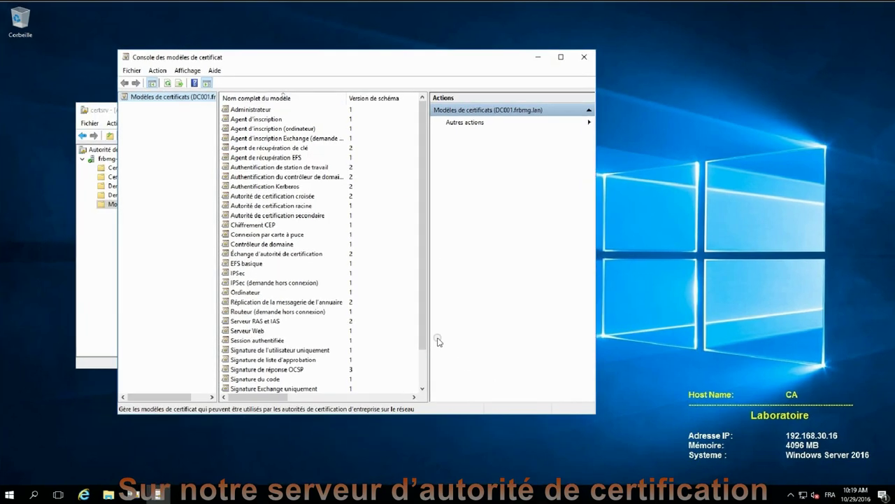
drag(427, 325, 425, 391)
click(219, 274)
right_click(218, 274)
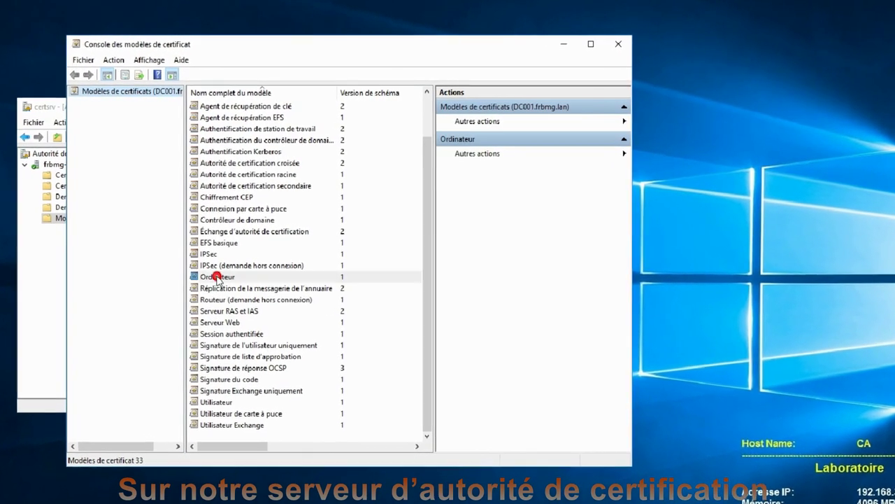
click(277, 286)
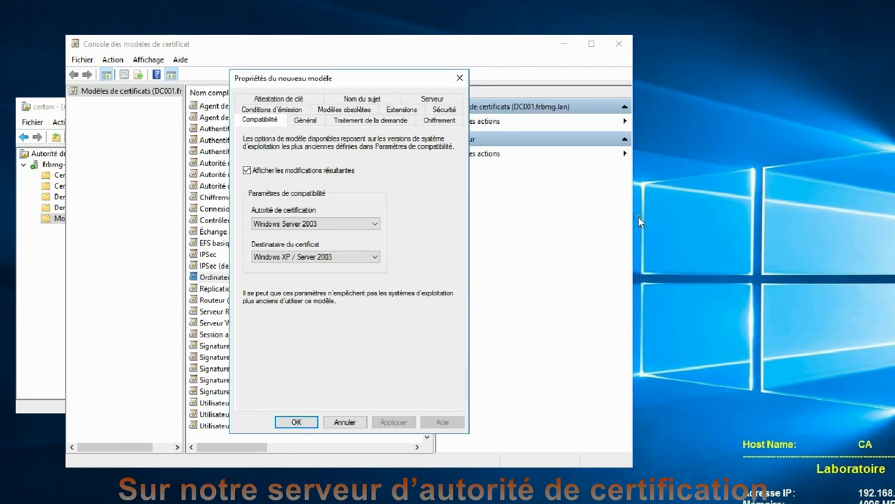
Name the new template "Poste de travail" and enable publishing in Active Directory without automatic re-enrollment when a duplicate certificate exists
click(305, 121)
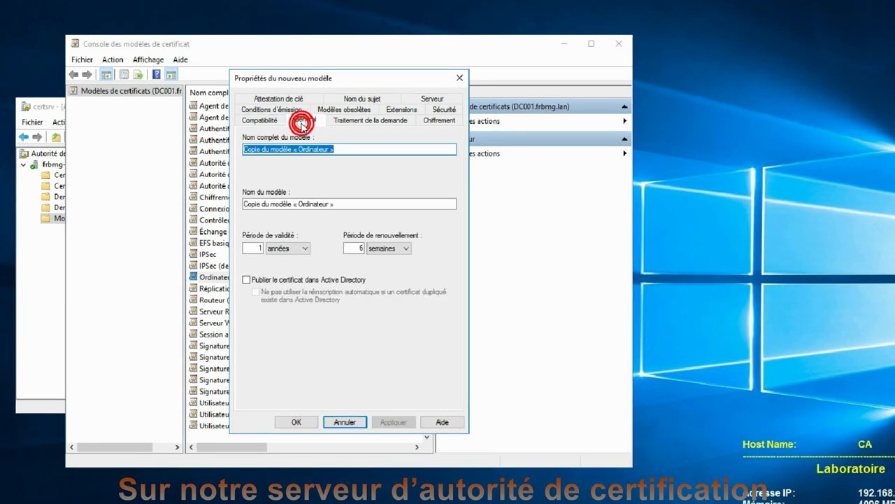
click(359, 149)
double_click(386, 149)
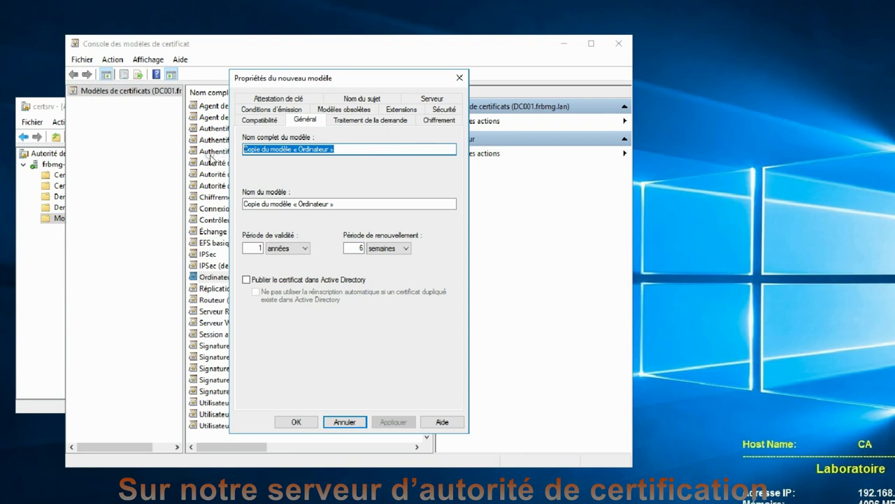
text(Poste)
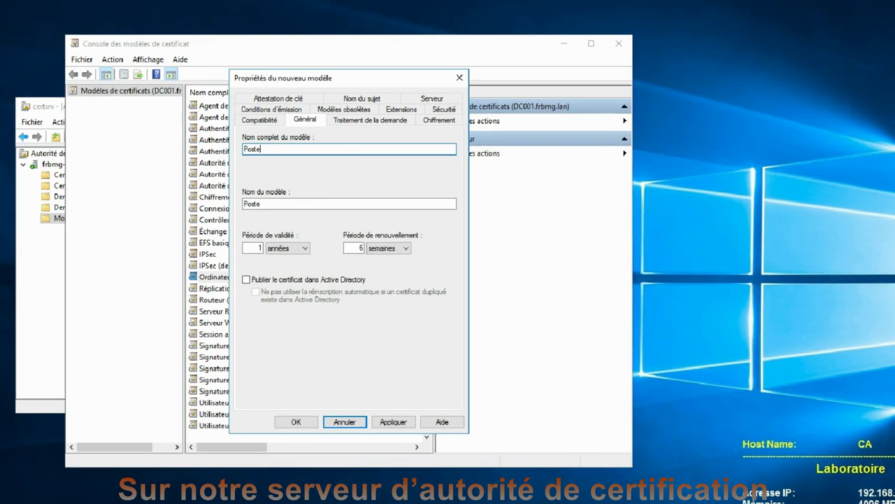
text( de travail)
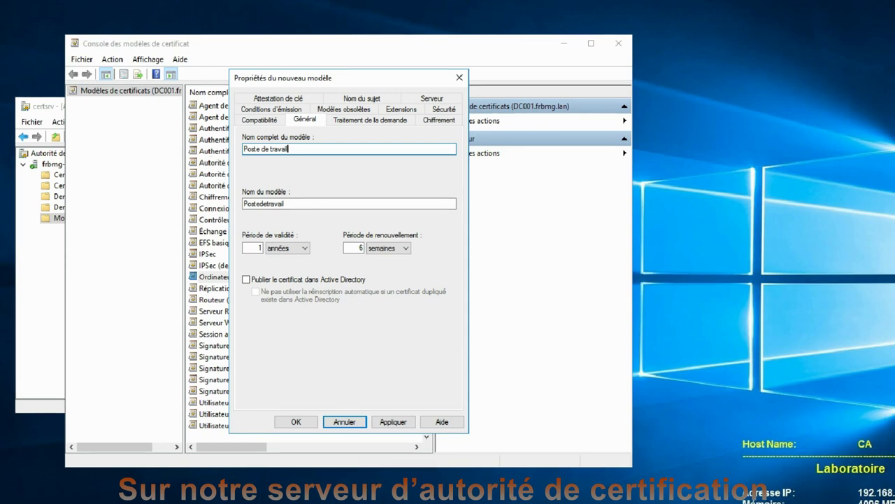
click(245, 279)
click(255, 291)
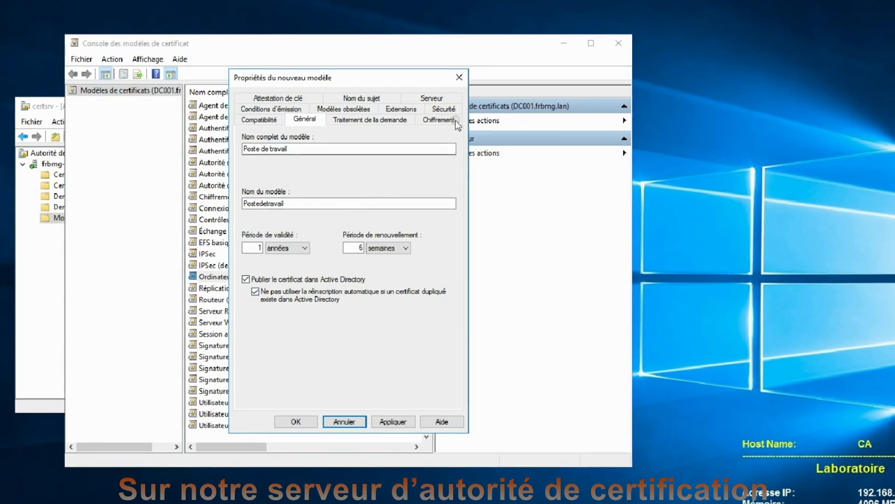
Allow the Ordinateurs du domaine group the Lecture and Inscription automatique permissions on the new template
click(444, 110)
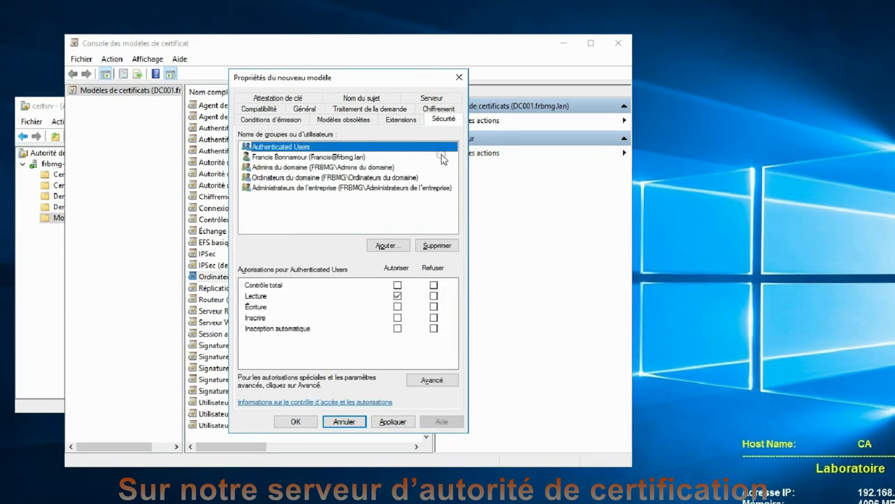
click(322, 179)
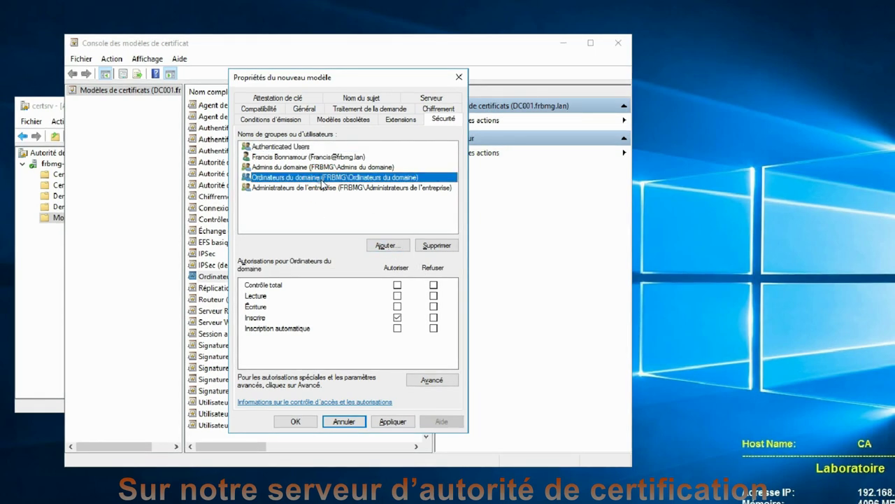
click(396, 296)
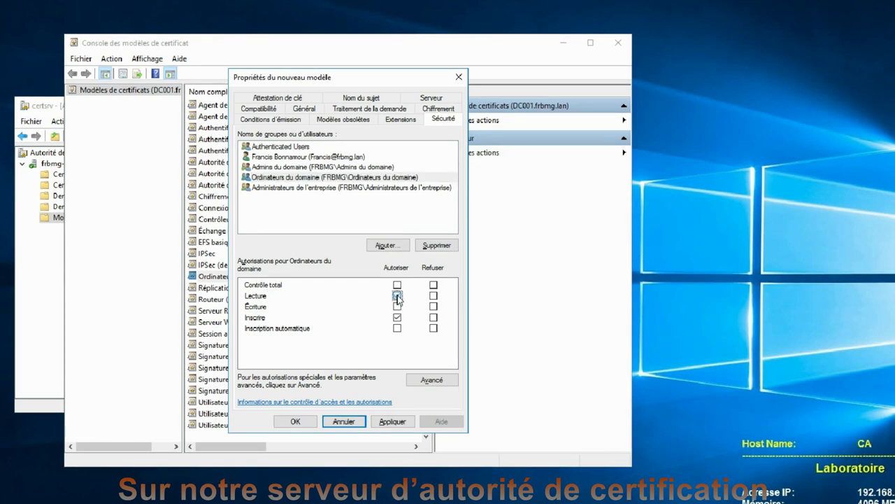
click(396, 328)
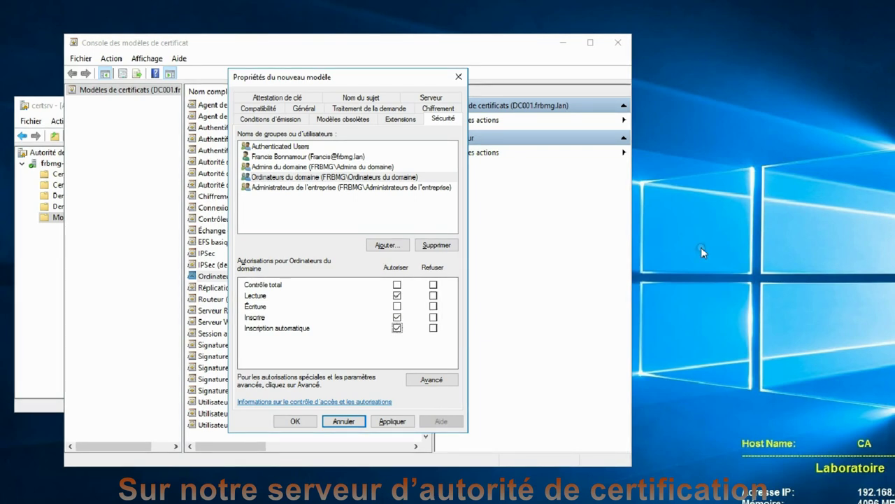
Check the template's application policies, include the user principal name (UPN) in its subject alternative name, and save the template
click(406, 122)
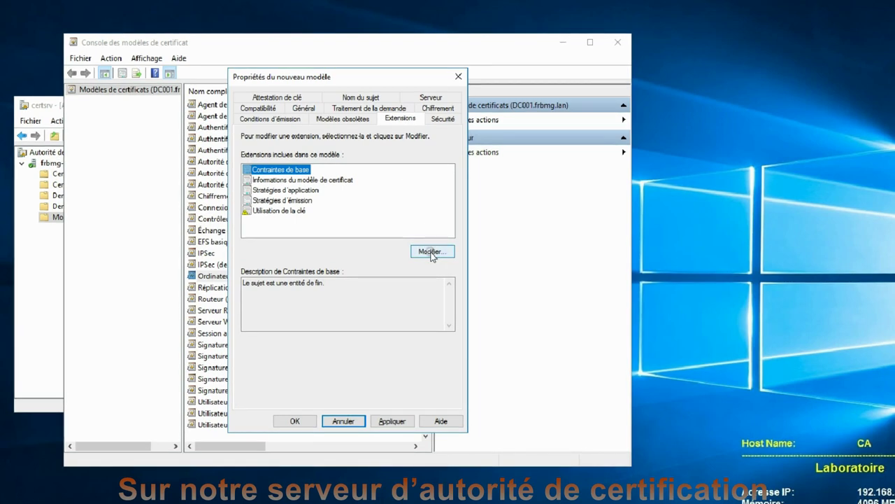
click(287, 191)
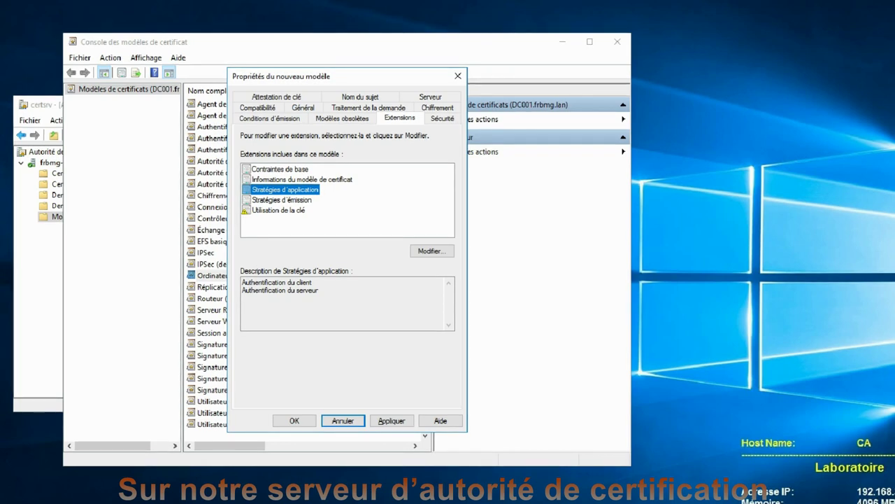
click(352, 95)
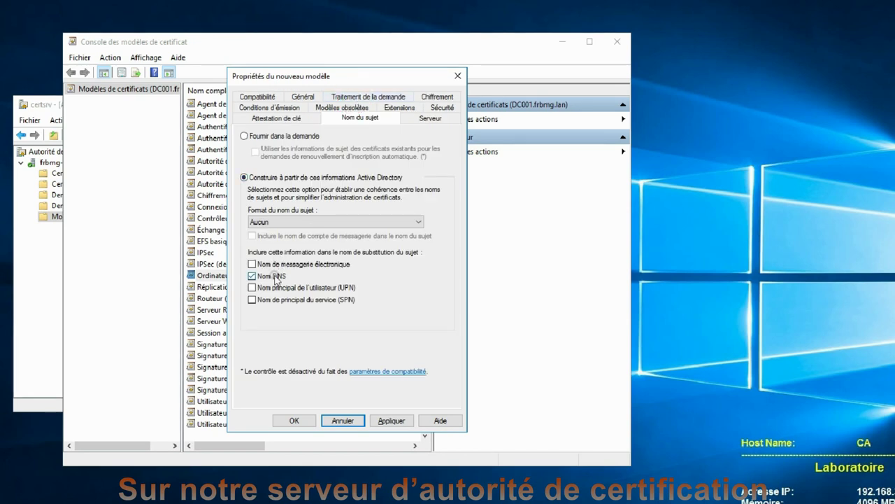
click(251, 288)
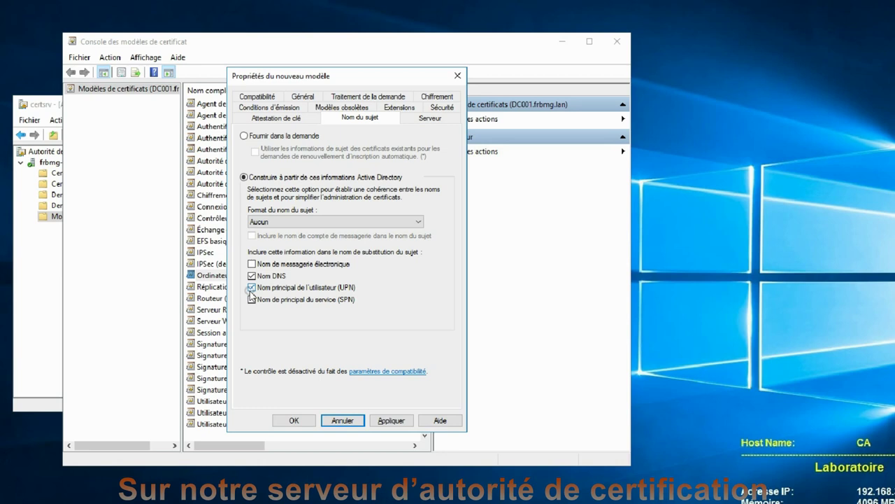
click(392, 422)
click(294, 420)
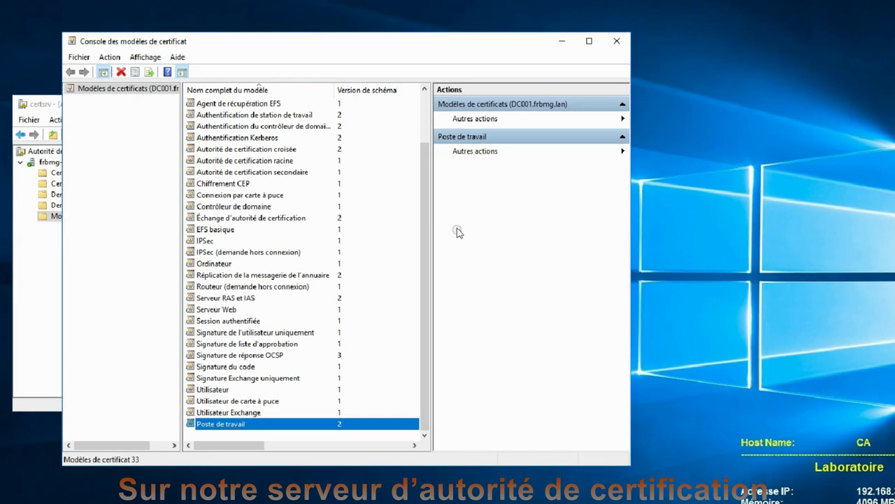
click(617, 42)
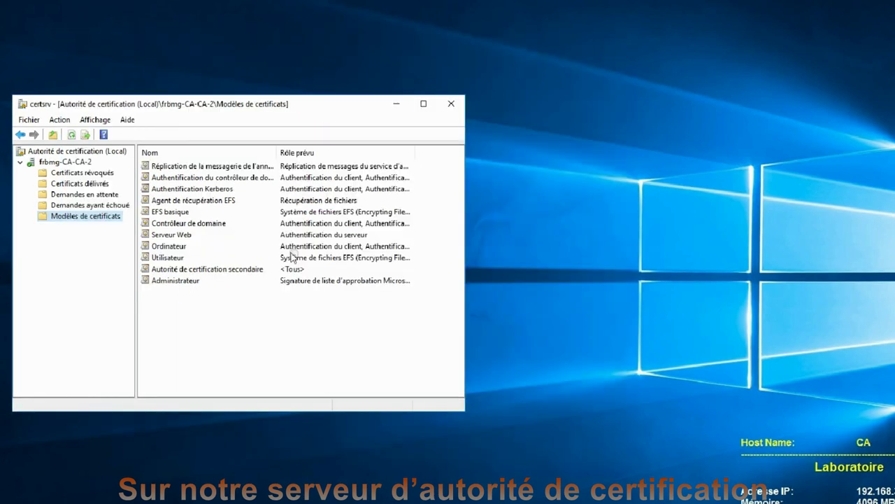
Enable the Poste de travail certificate template on the certification authority and close the authority console
right_click(98, 218)
click(147, 244)
click(262, 245)
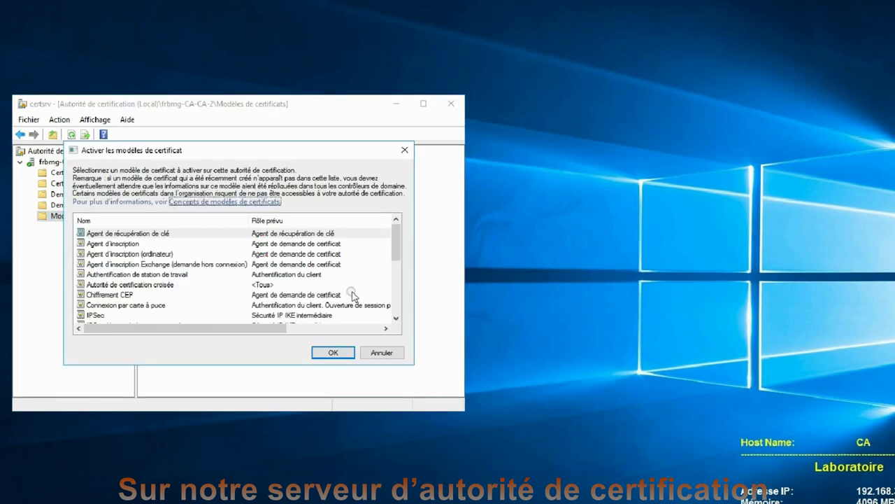
drag(397, 248, 401, 300)
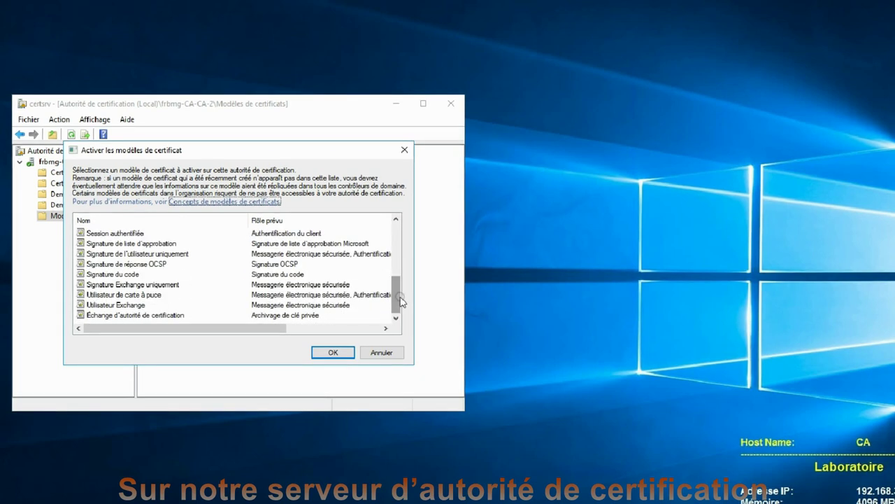
scroll(402, 300, up, 1)
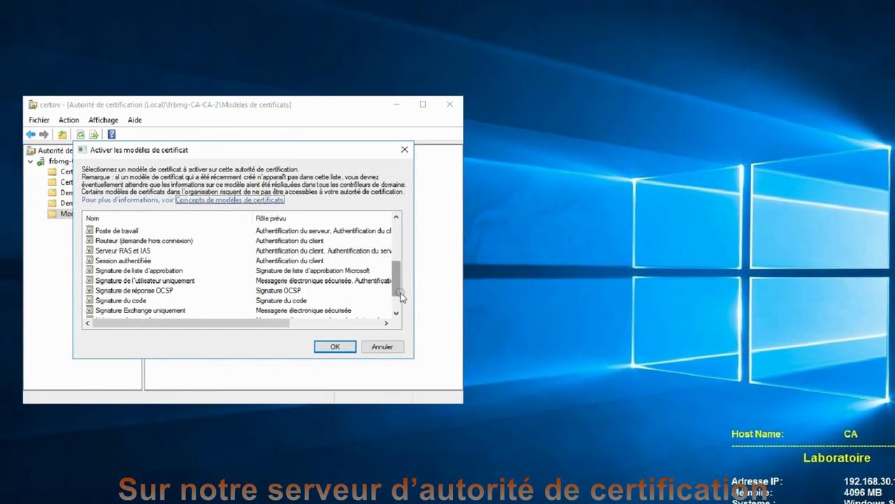
click(121, 233)
click(337, 340)
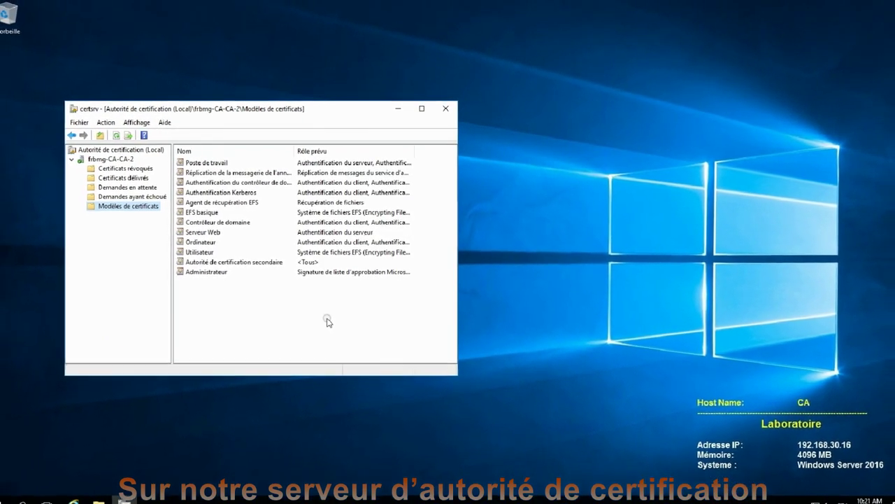
click(449, 116)
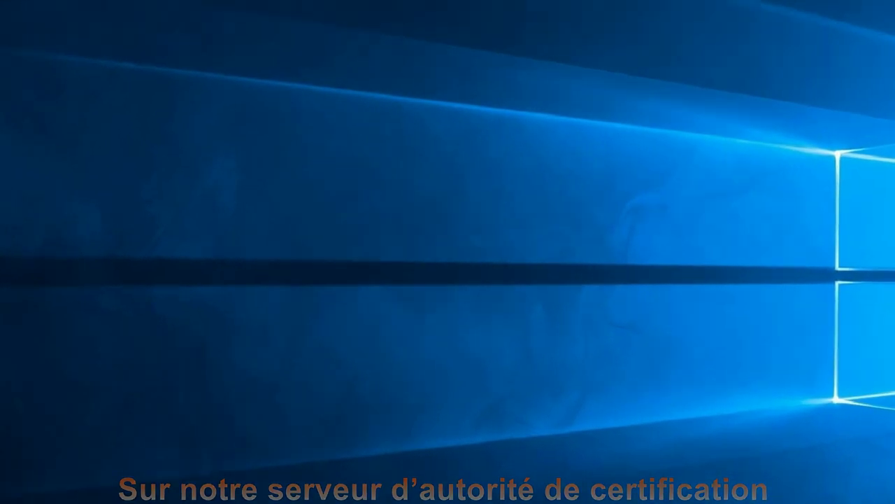
Switch to the domain controller, open Group Policy Management from Server Manager, and maximize the console
click(406, 368)
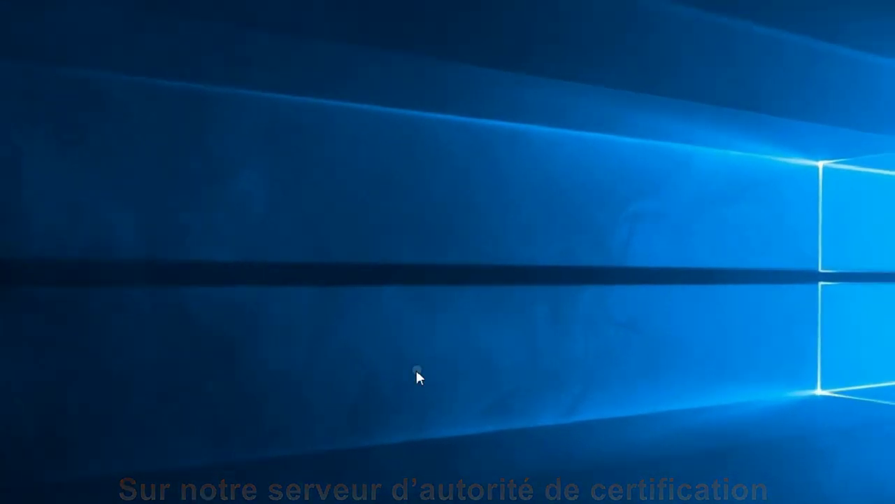
key(super+x)
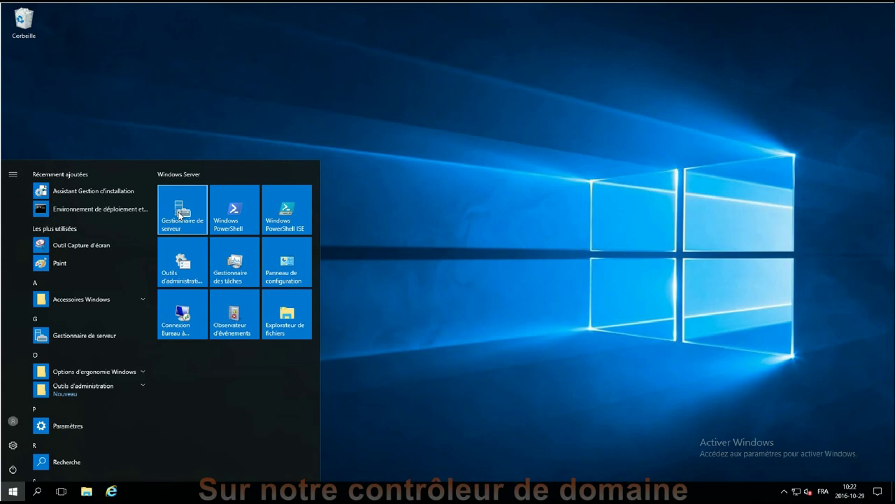
click(180, 214)
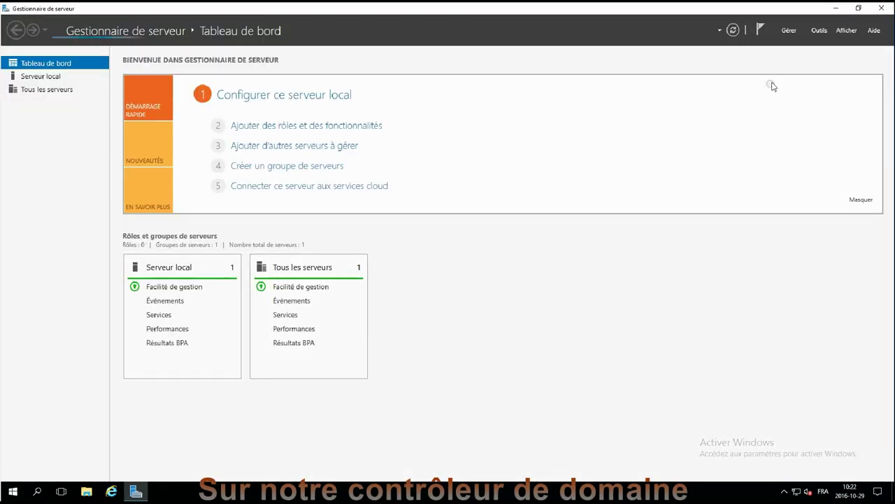
click(819, 30)
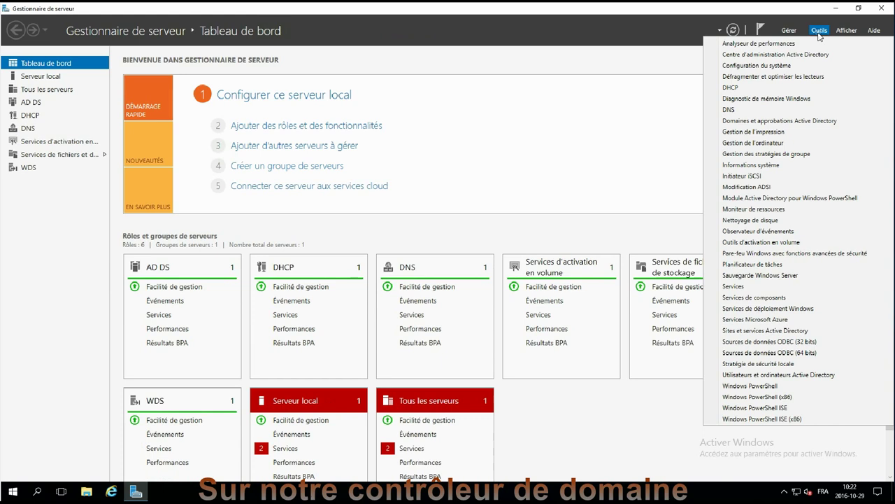
click(786, 153)
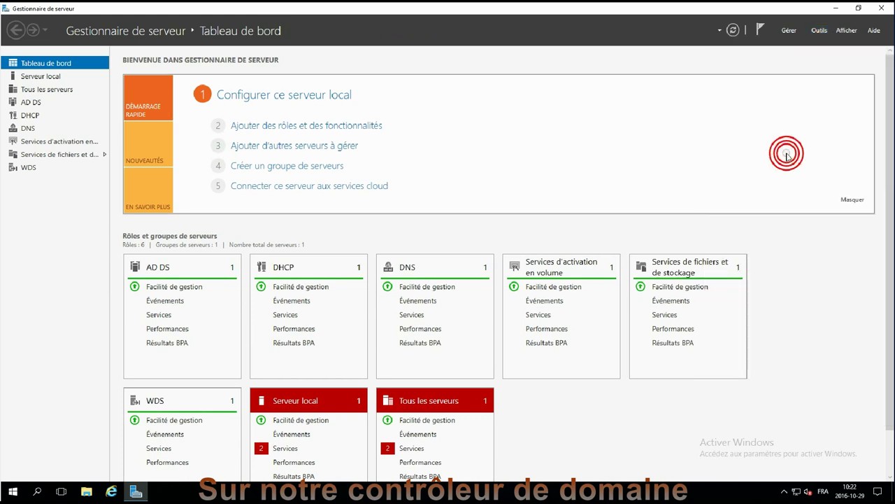
click(880, 9)
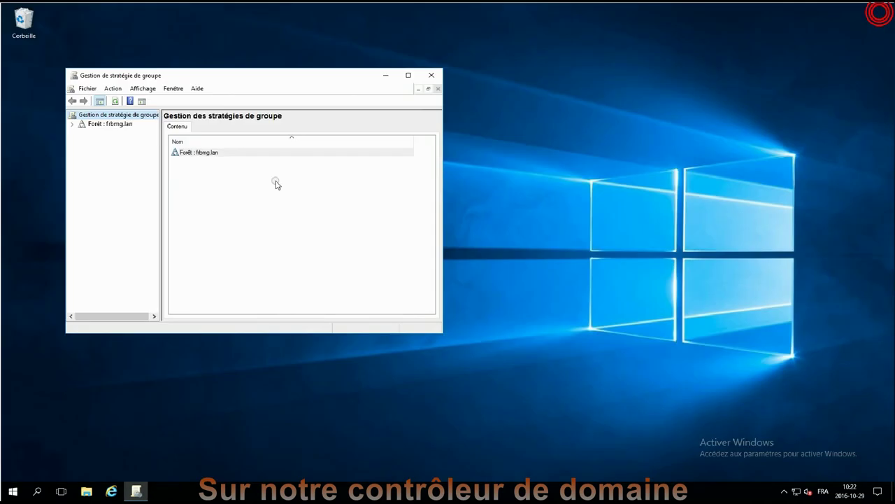
double_click(281, 77)
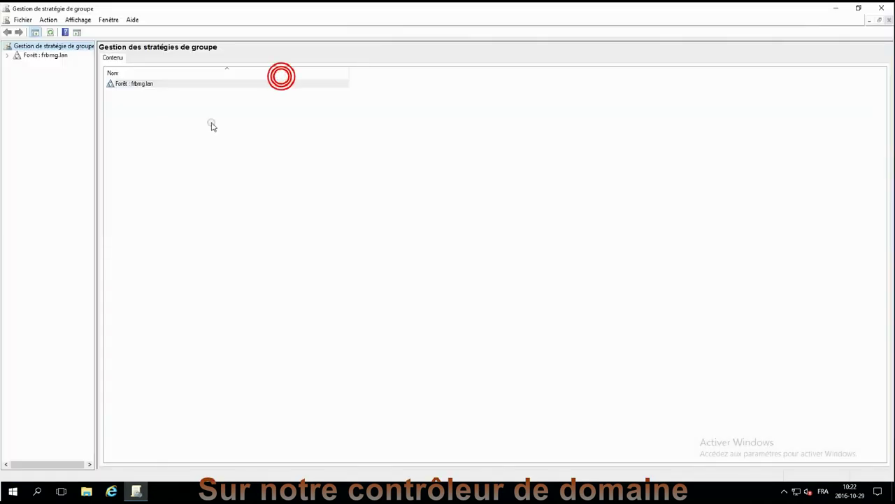
Create a group policy object named "CA" linked to the Laboratoire organizational unit of the frbmg.lan domain
double_click(30, 59)
double_click(37, 64)
double_click(43, 73)
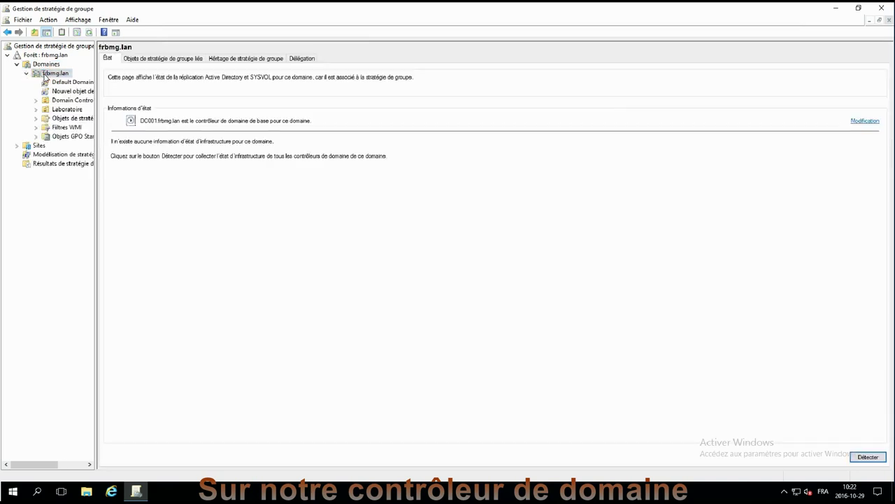
double_click(67, 111)
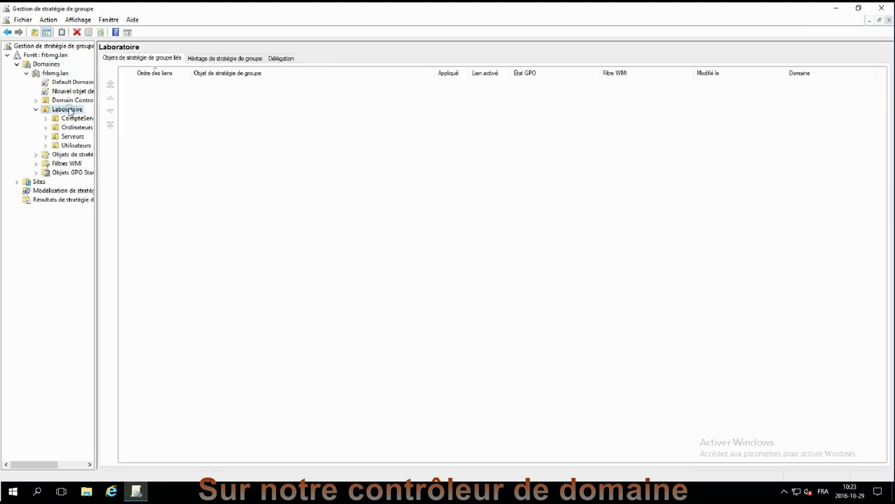
right_click(70, 112)
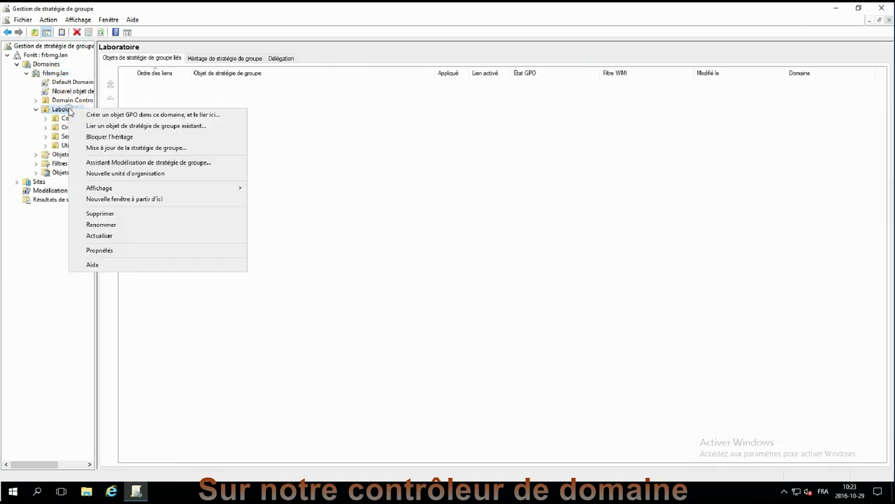
click(149, 114)
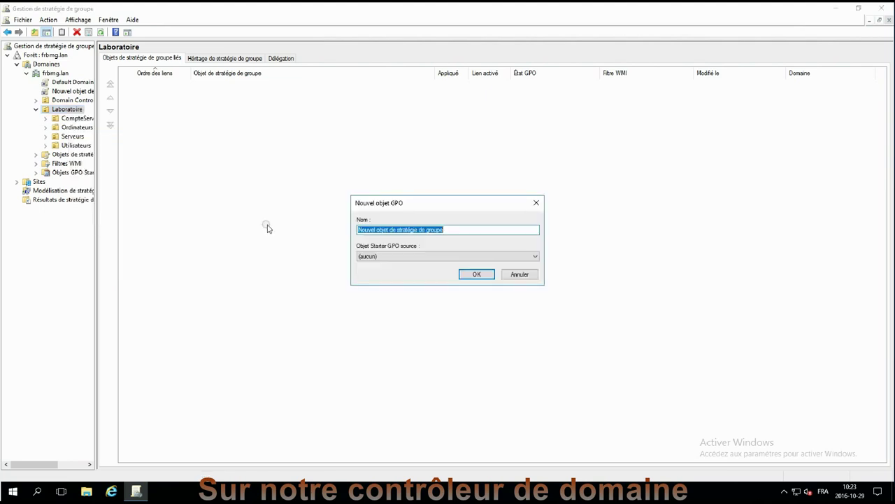
text(CA)
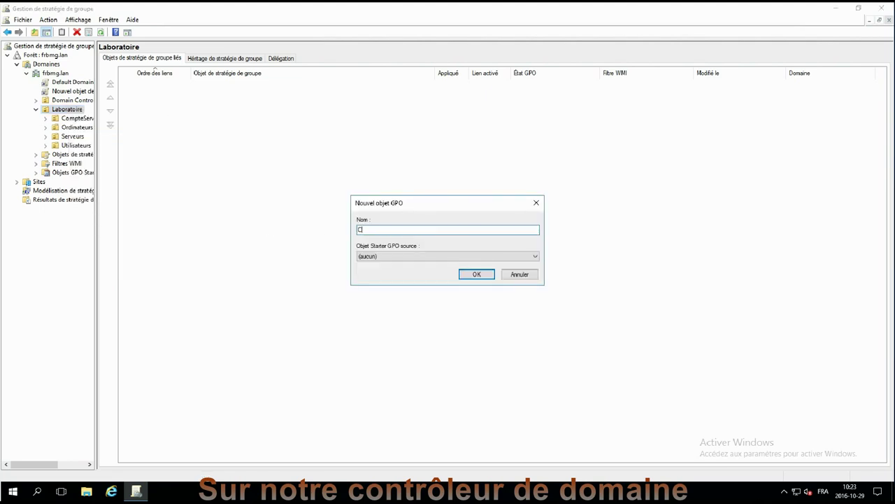
click(476, 274)
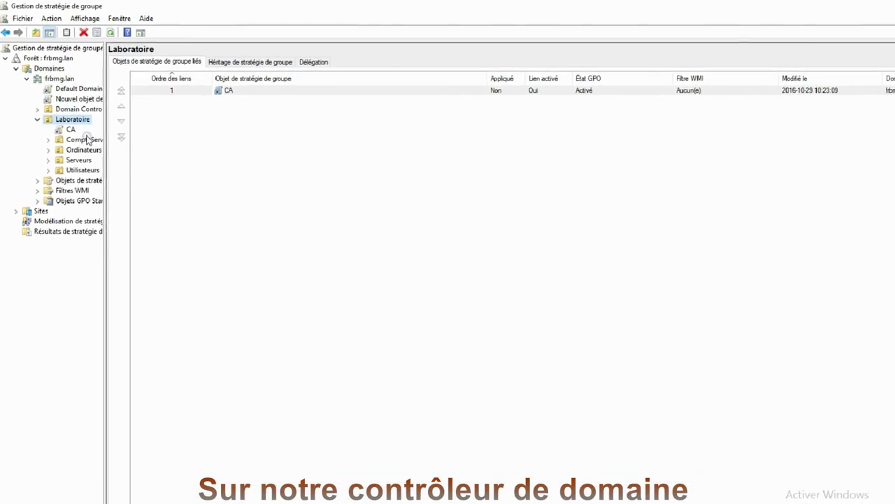
Open the CA group policy object under Laboratoire for editing
click(71, 129)
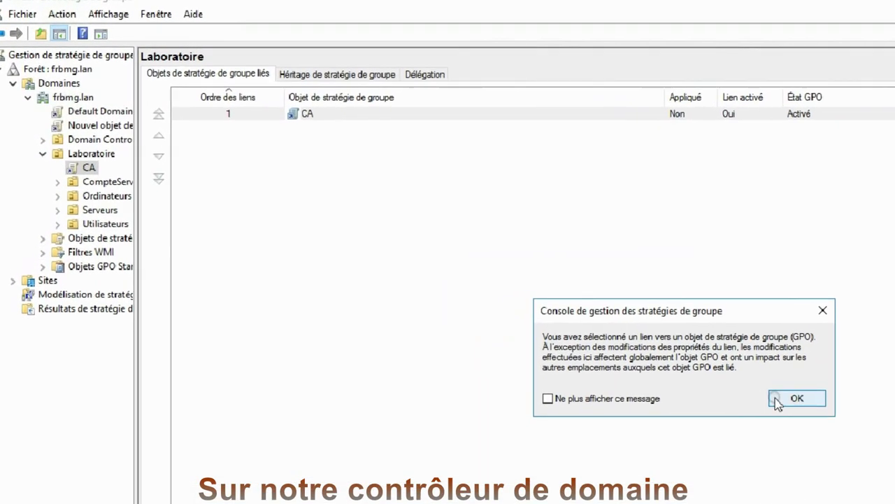
click(797, 398)
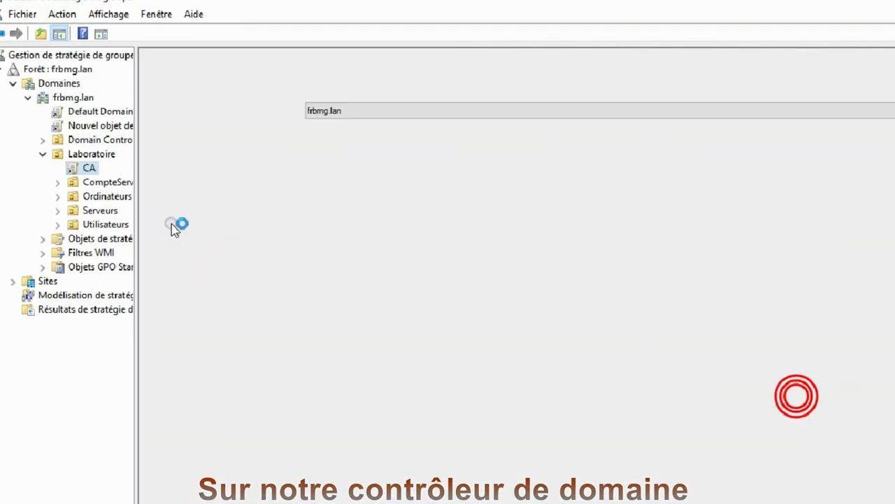
right_click(88, 168)
click(162, 177)
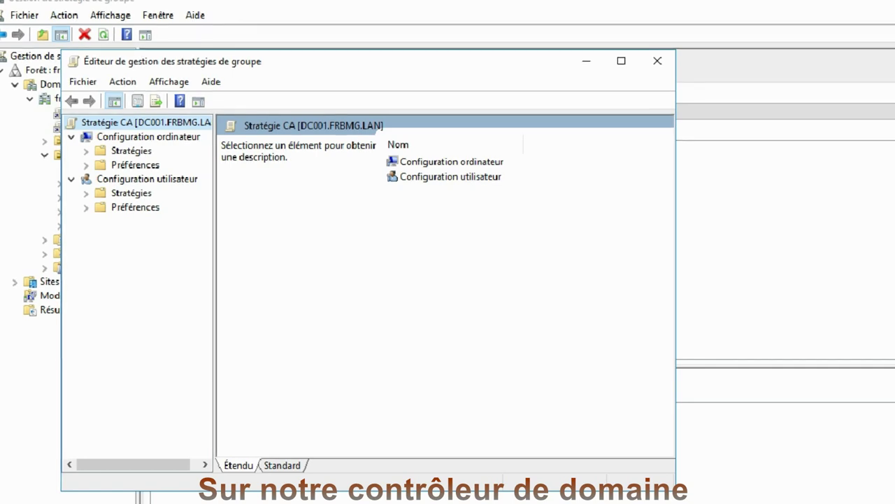
Display Stratégies de clé publique in the computer configuration's Windows security settings, widening the editor window and its tree
click(131, 151)
double_click(136, 150)
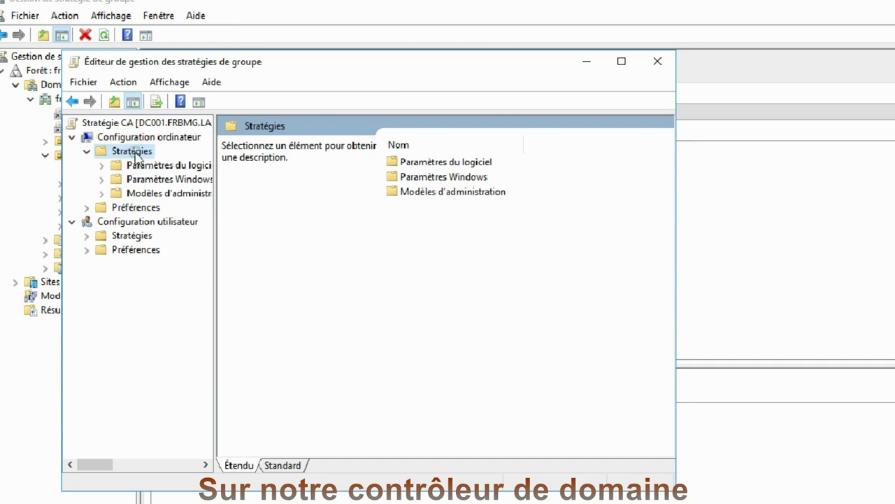
click(142, 179)
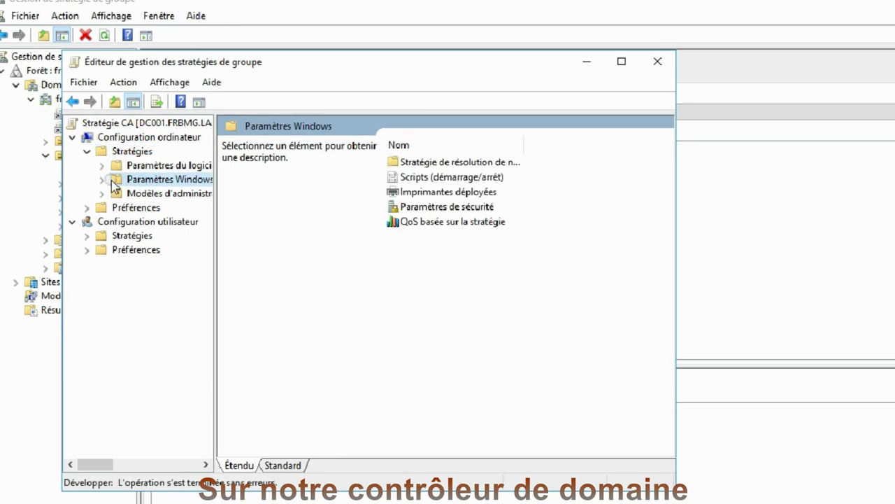
click(102, 179)
click(116, 237)
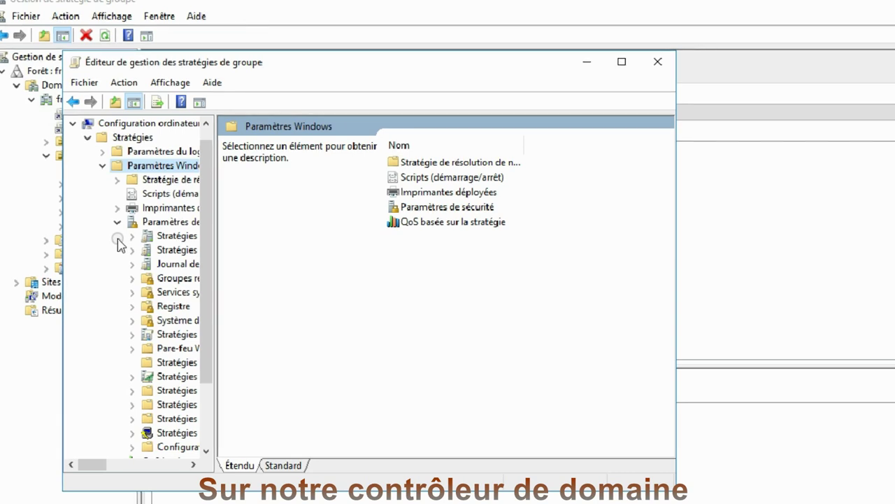
drag(215, 279, 294, 278)
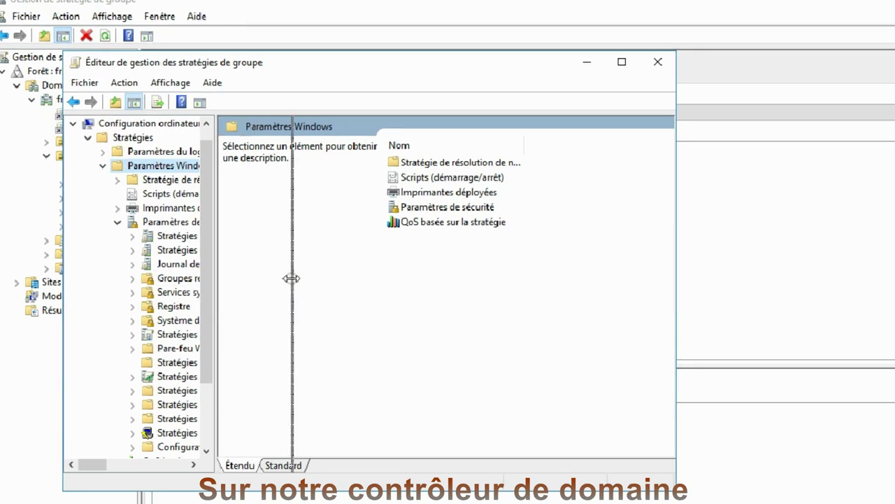
drag(676, 263, 894, 263)
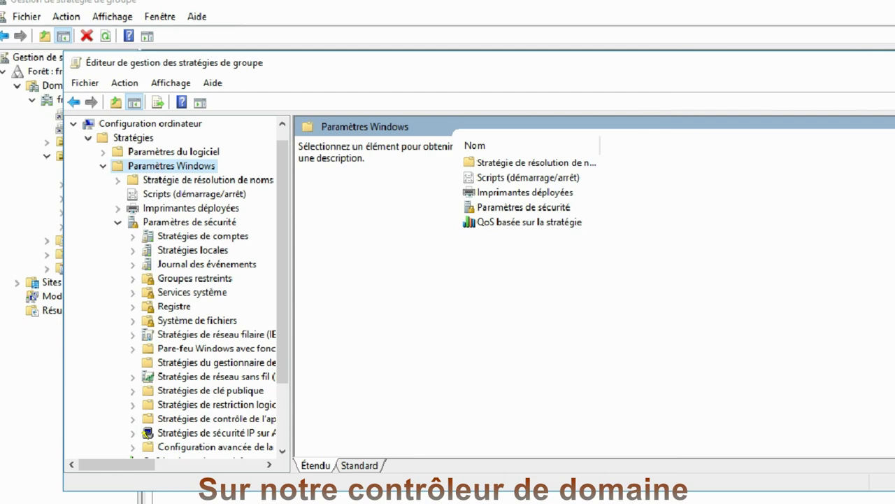
click(221, 390)
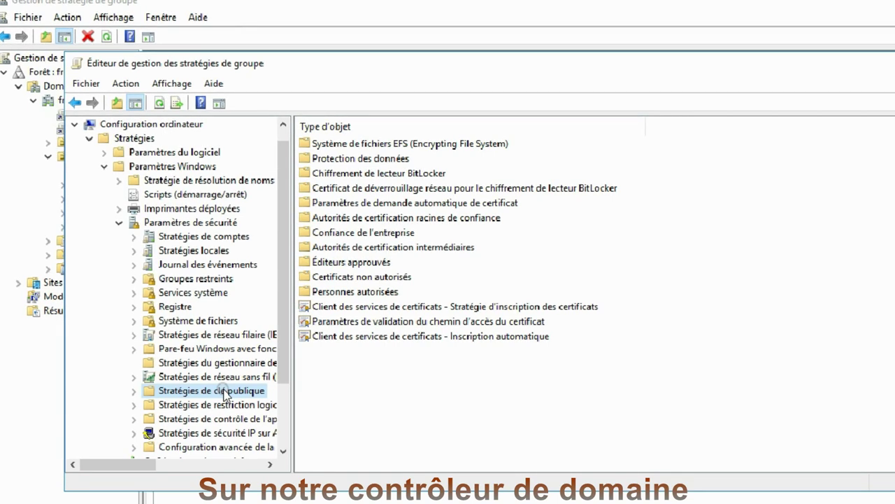
Set the configuration model of Client des services de certificats - Stratégie d'inscription des certificats to Activé and apply it
double_click(568, 306)
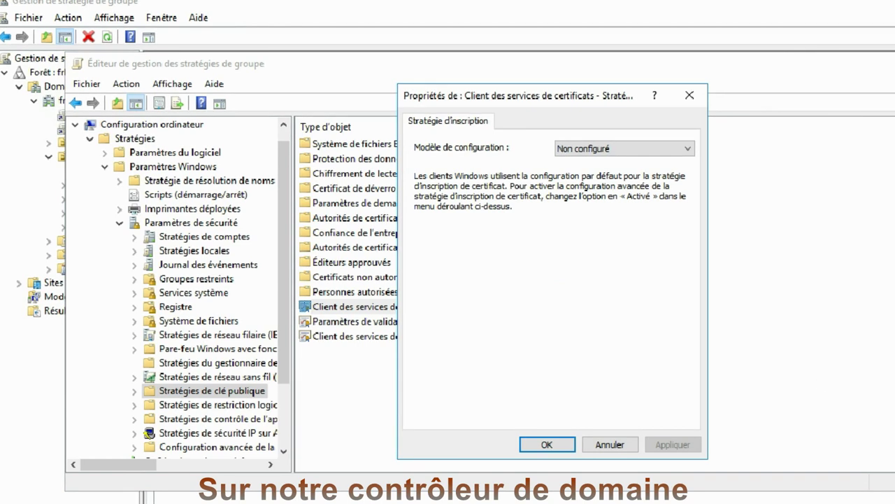
click(684, 148)
click(634, 174)
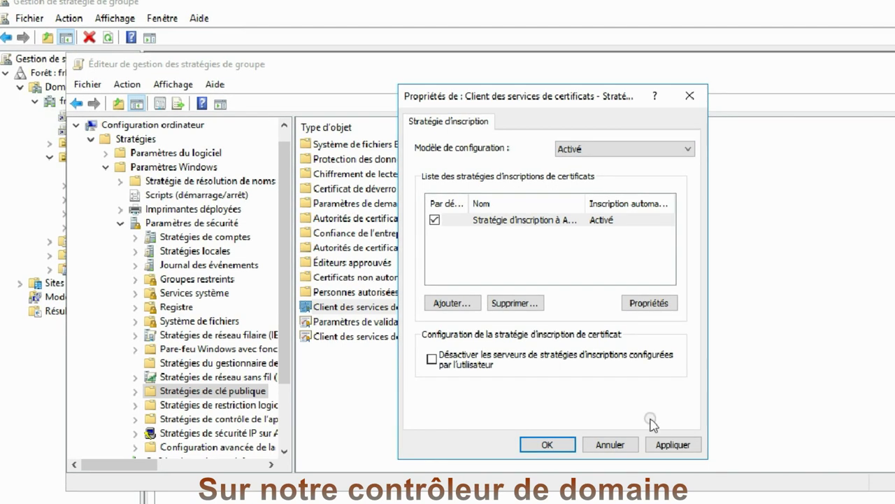
click(674, 444)
click(546, 444)
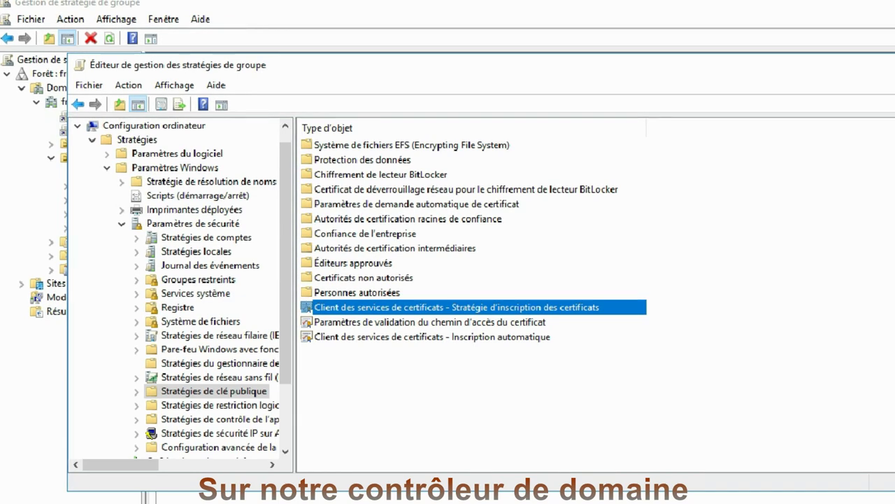
Set Client des services de certificats - Inscription automatique to Activé with expired-certificate renewal and template-based certificate updates enabled, and close the policy editor
double_click(508, 338)
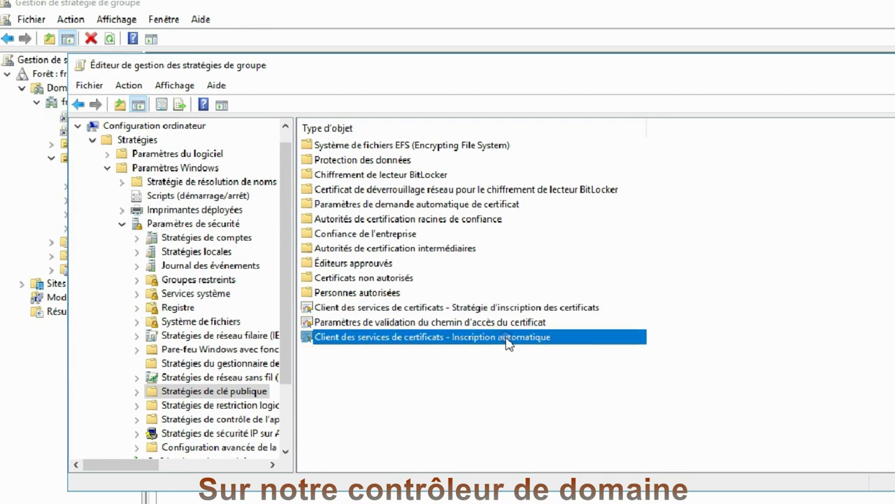
click(599, 194)
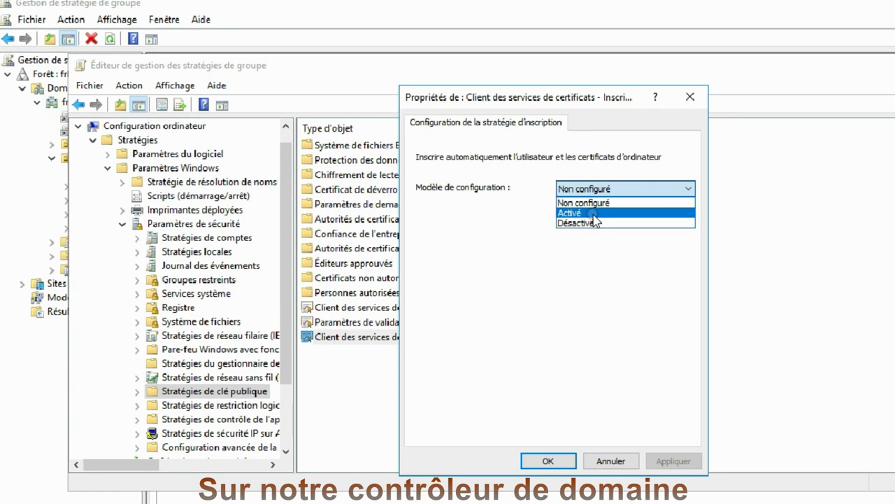
click(593, 214)
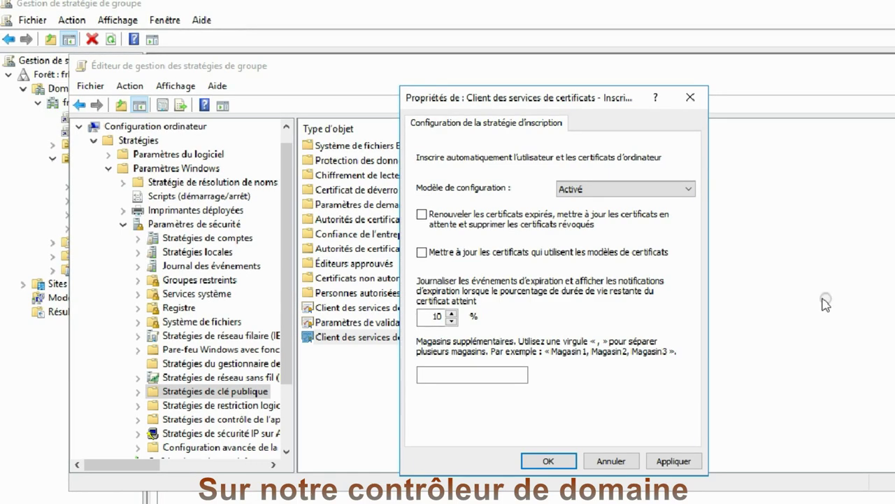
click(421, 214)
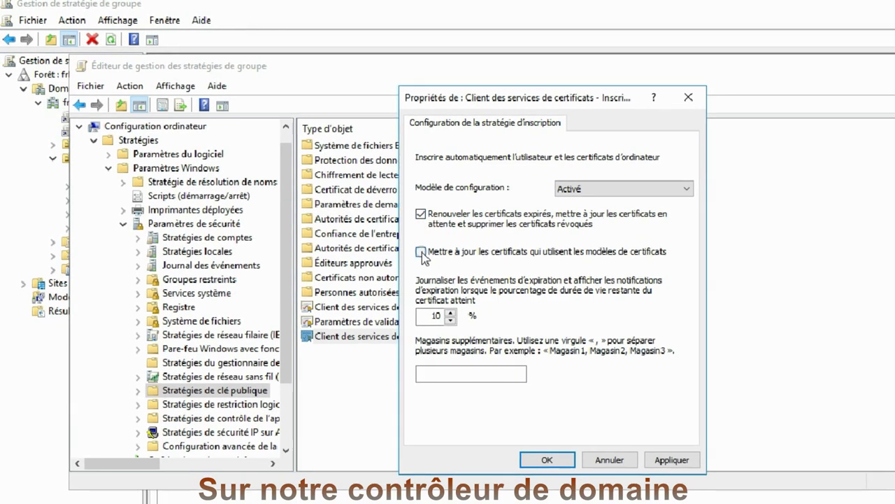
click(422, 252)
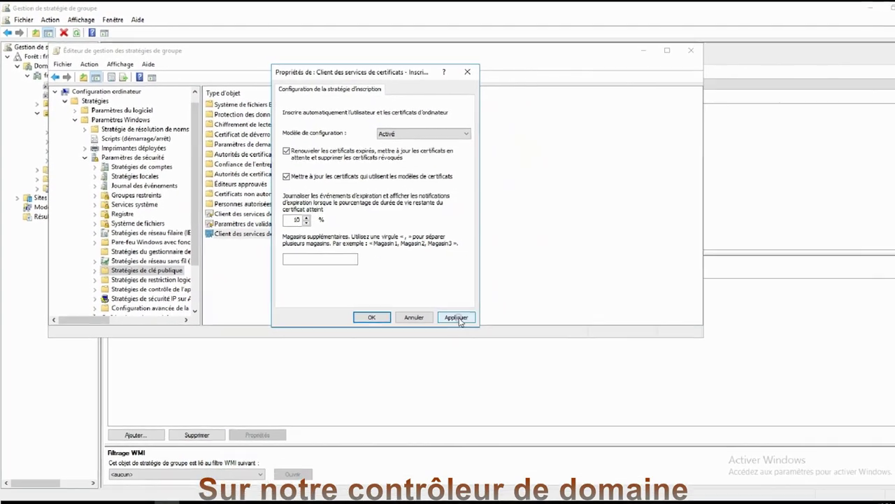
click(457, 318)
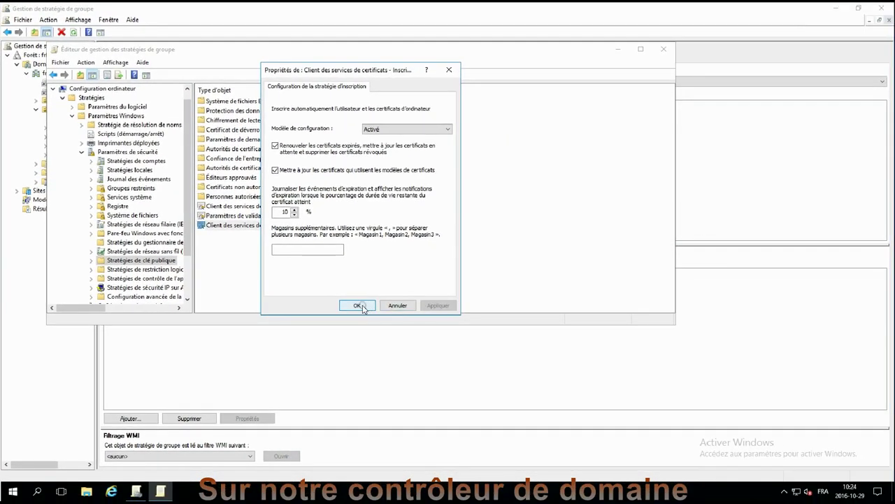
click(358, 306)
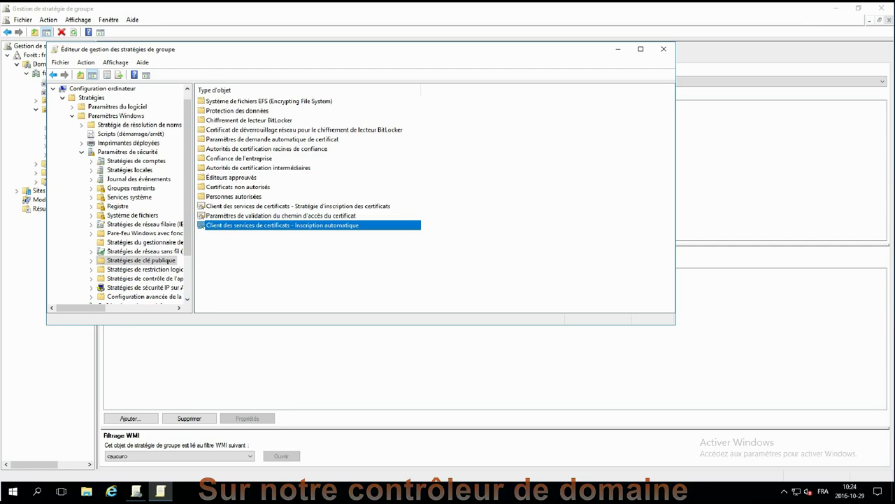
click(664, 49)
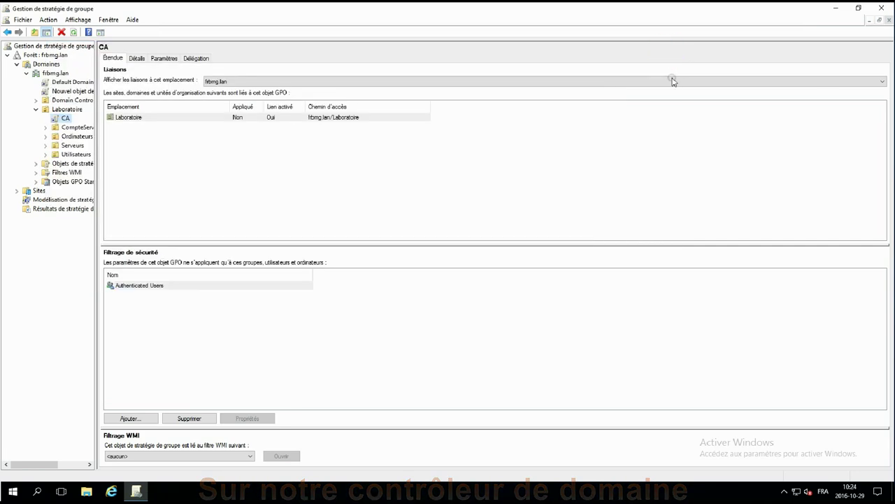